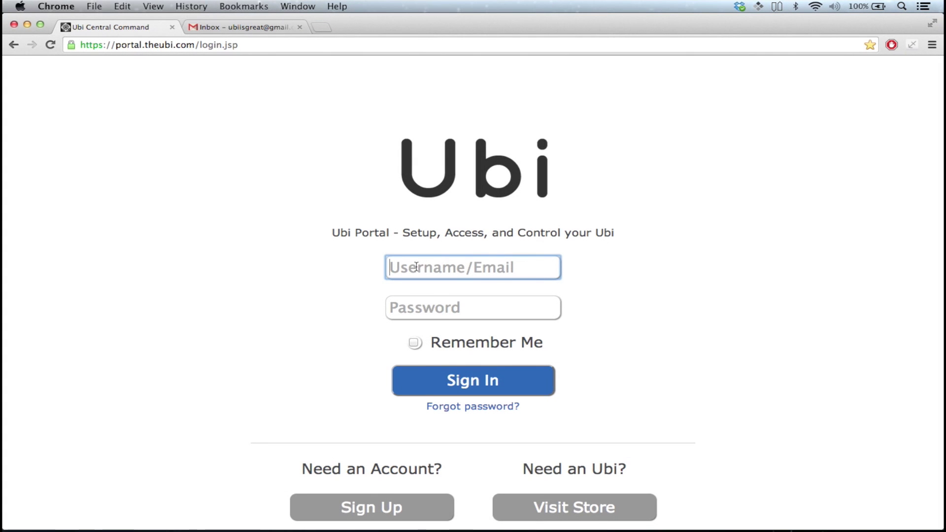
pyautogui.write('u')
# Attempt sign-in with the suggested account email and a password, which fails
pyautogui.press('Down')
pyautogui.press('Return')
pyautogui.press('Tab')
pyautogui.write('•••••••')
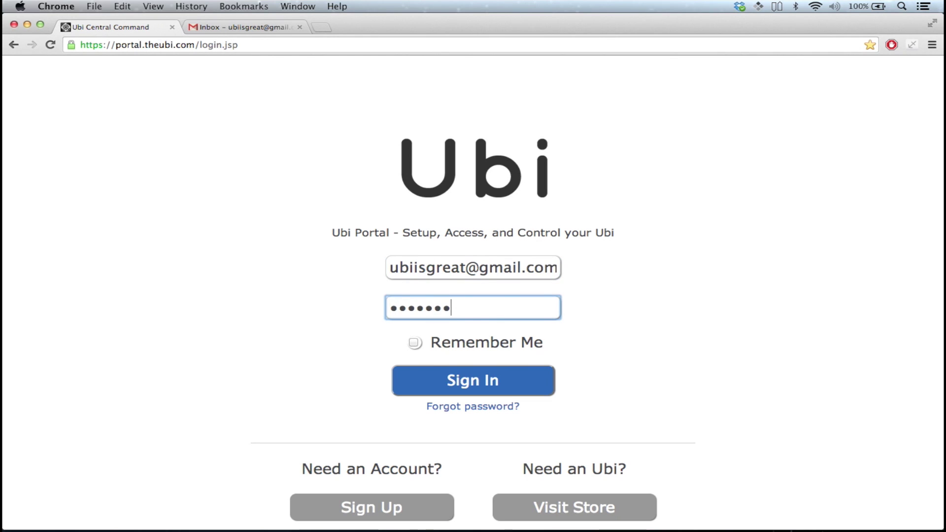
pyautogui.click(429, 378)
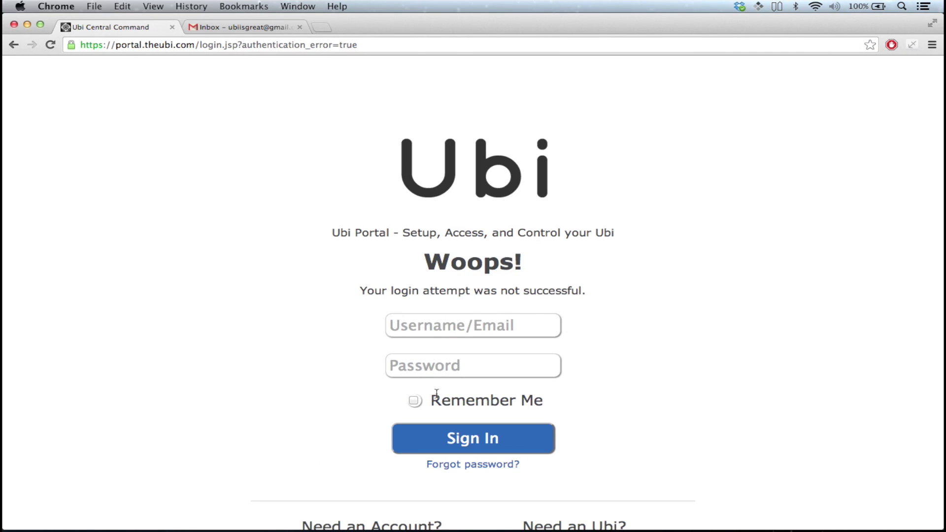
# Request a password reset email for the account from the Forgot password page
pyautogui.click(468, 464)
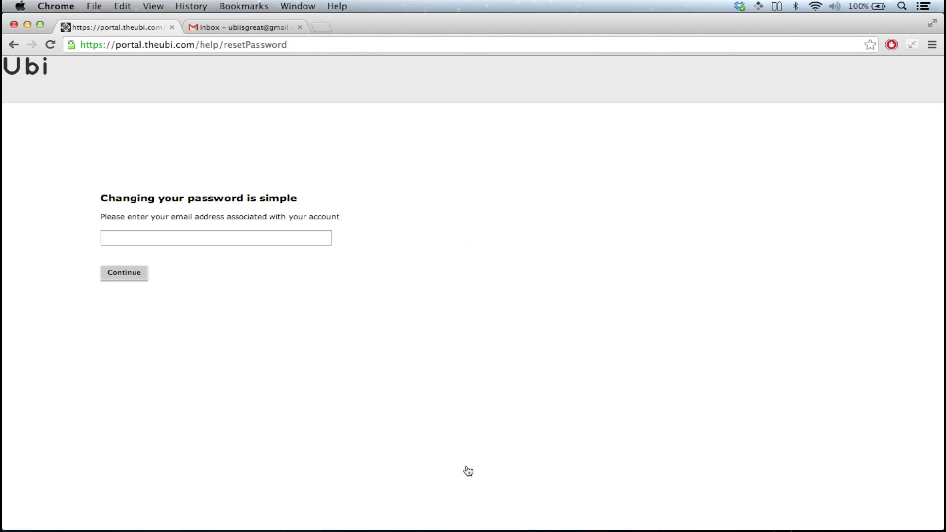
pyautogui.click(186, 239)
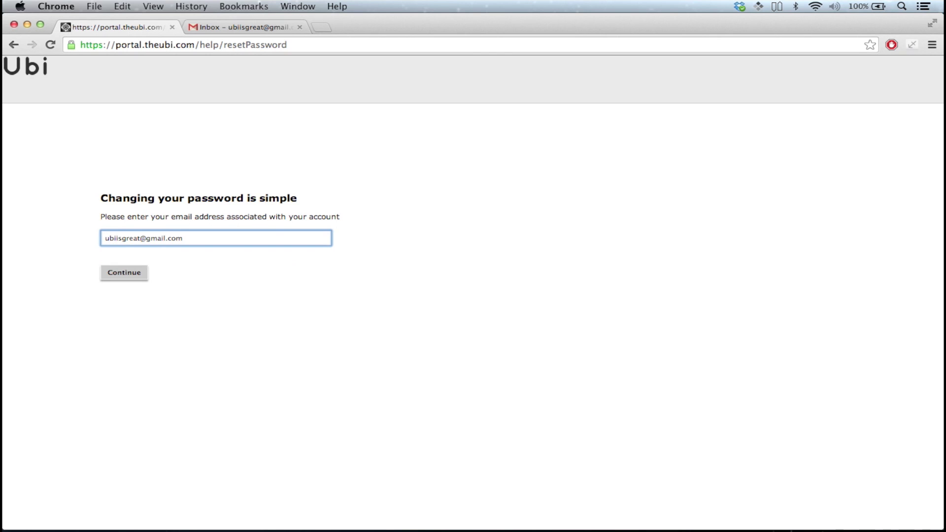
pyautogui.click(133, 278)
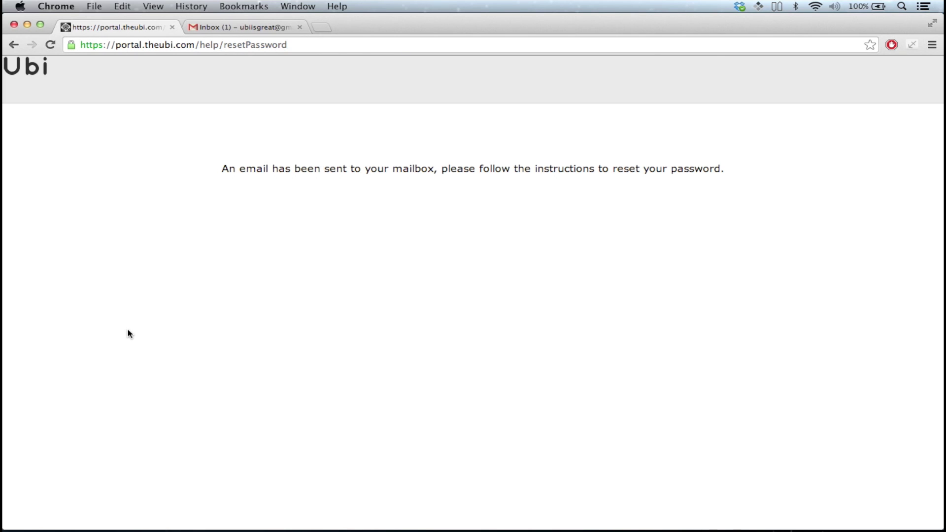
# Follow the reset link in the 'Ubi Portal Password Reset' email in Gmail
pyautogui.click(251, 27)
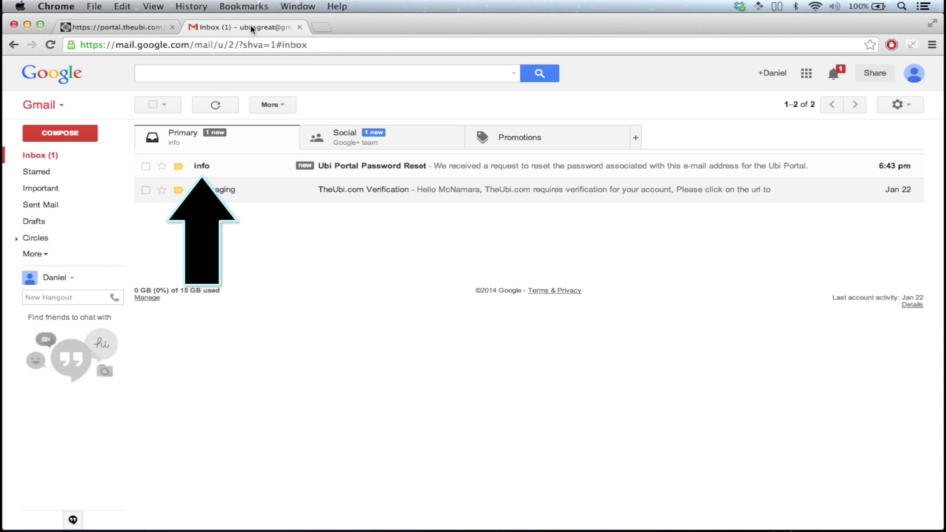
pyautogui.click(204, 171)
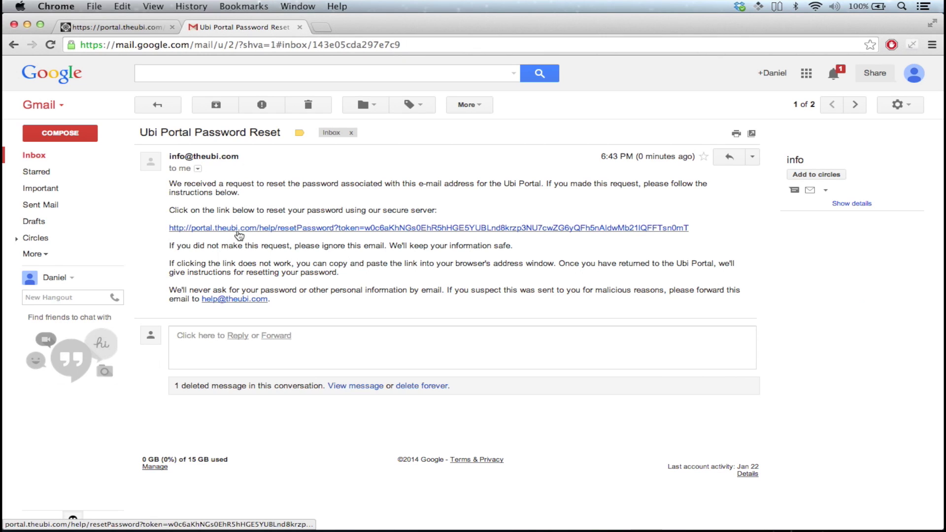
pyautogui.click(239, 235)
# Save the new password in both fields, then close the tab and select the address path
pyautogui.click(332, 188)
pyautogui.press('Tab')
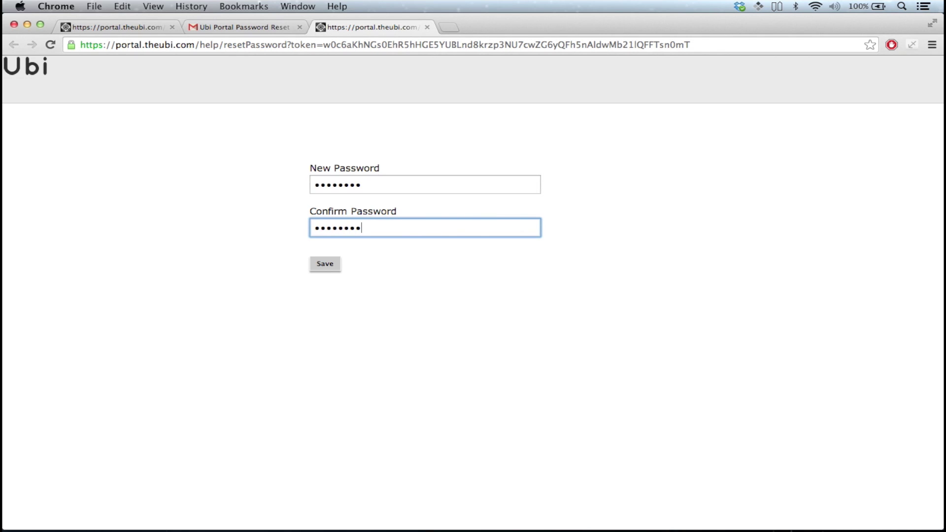
pyautogui.click(329, 264)
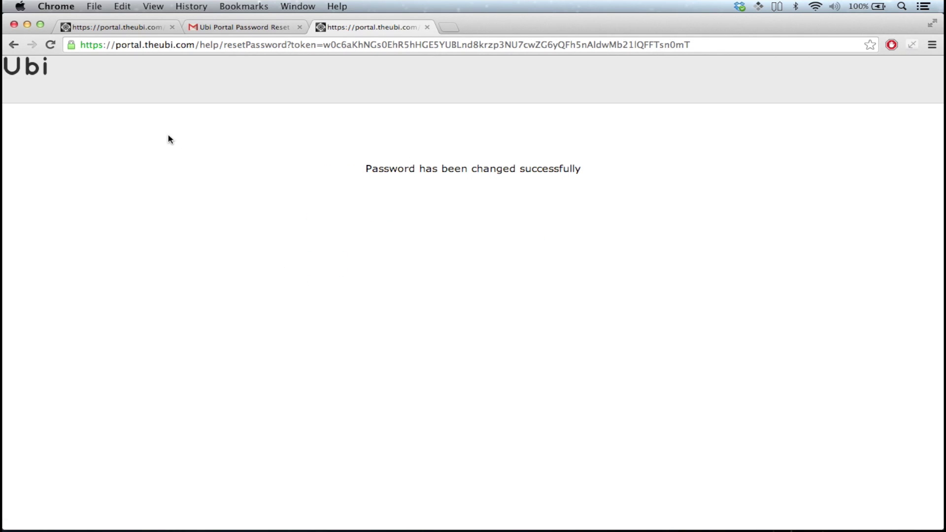
pyautogui.click(428, 27)
pyautogui.moveTo(316, 45); pyautogui.dragTo(197, 43)
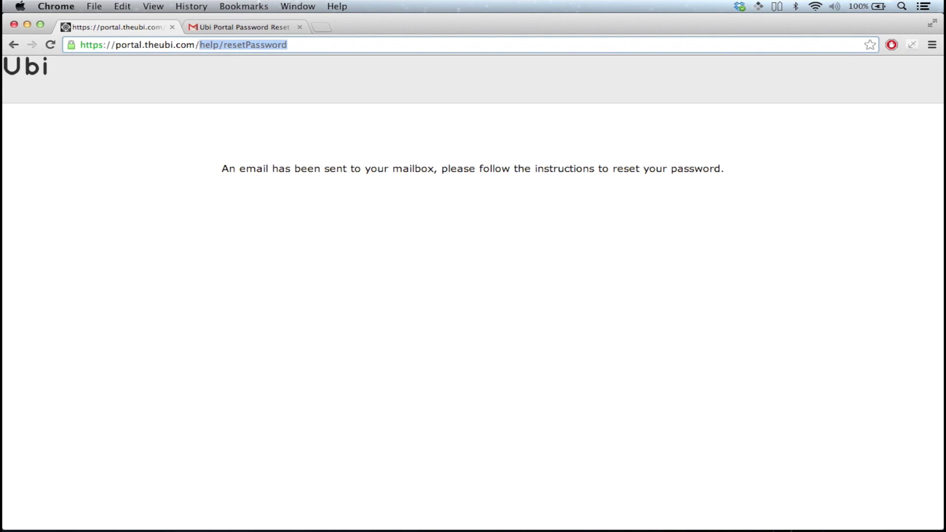
# Load login.jsp, sign in with the suggested email and new password, and save the password in Chrome
pyautogui.press('BackSpace')
pyautogui.press('Return')
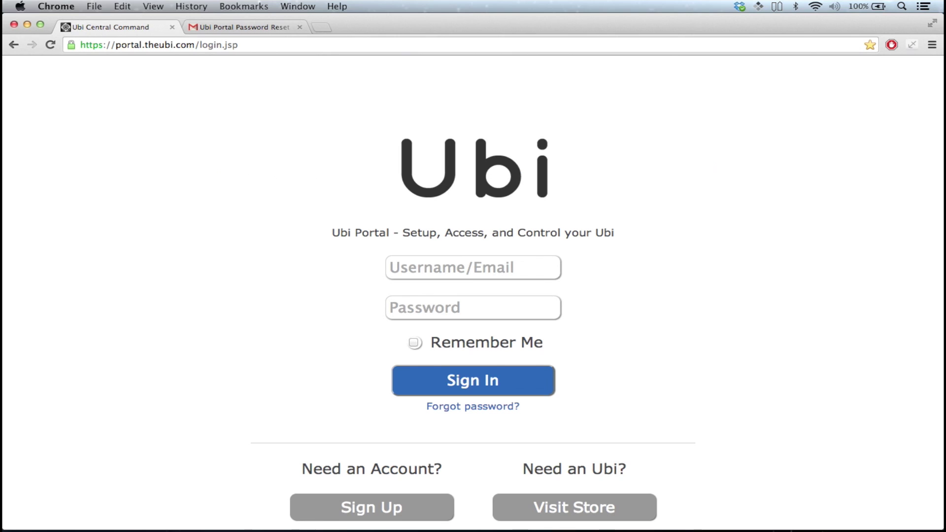
pyautogui.click(390, 268)
pyautogui.write('u')
pyautogui.press('Down')
pyautogui.press('Tab')
pyautogui.write('********')
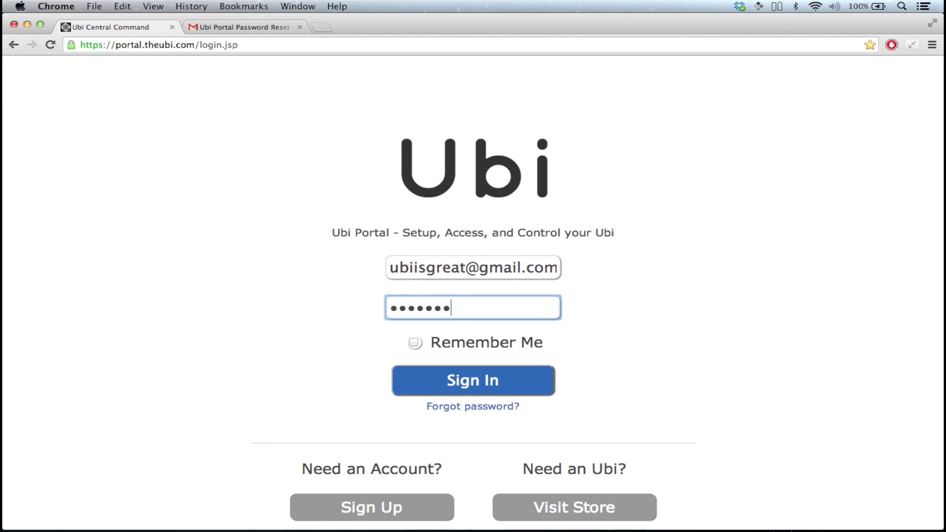
pyautogui.press('Return')
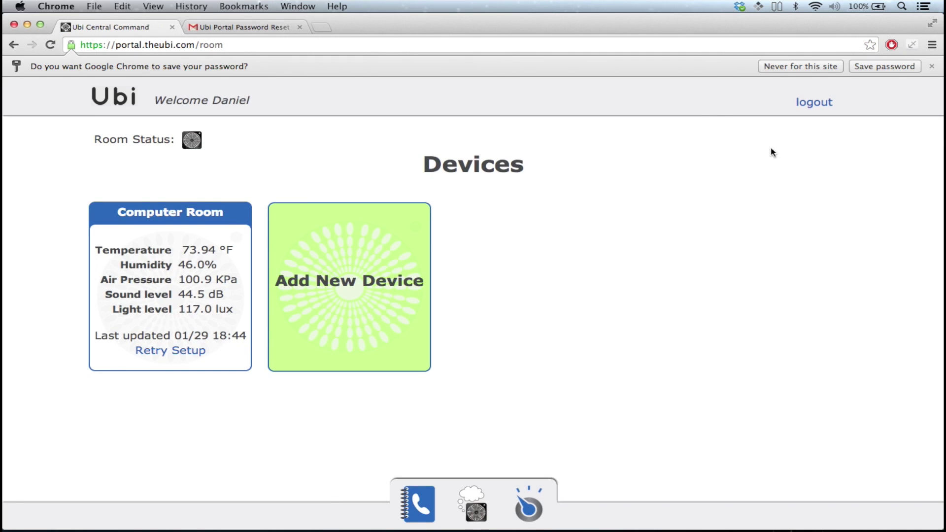
pyautogui.click(871, 67)
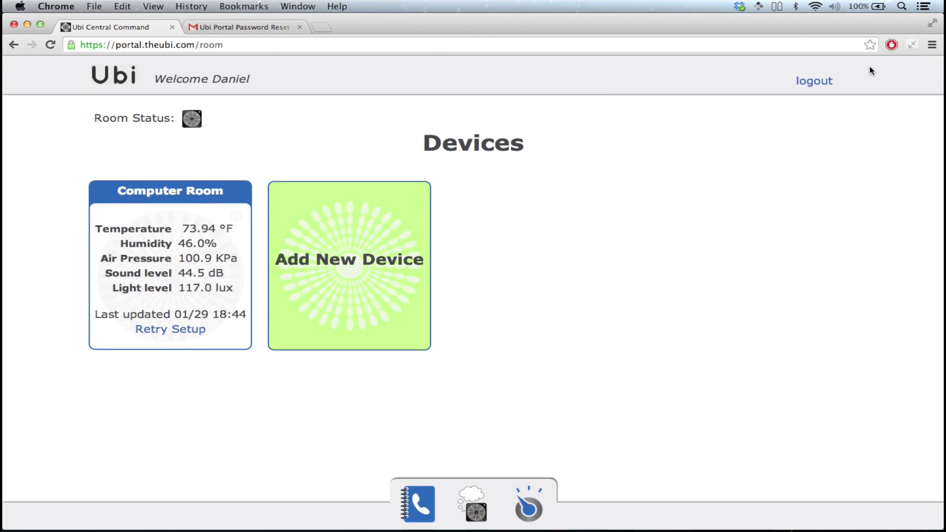